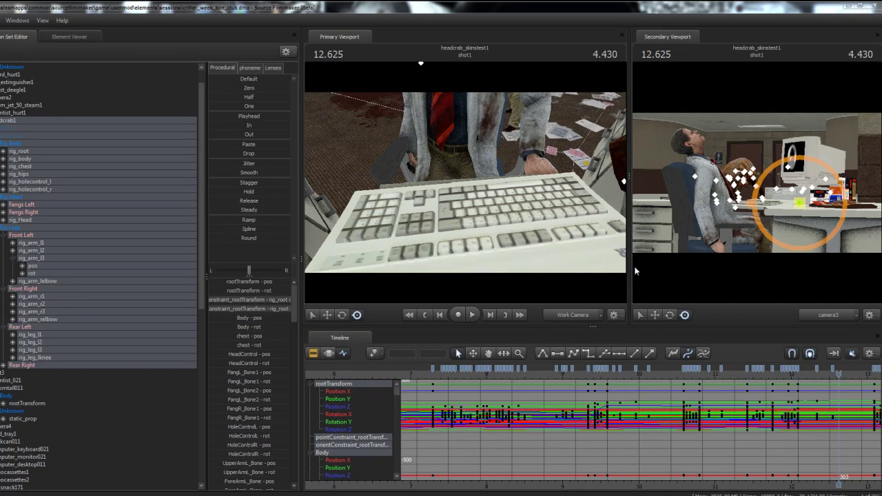
pyautogui.click(759, 495)
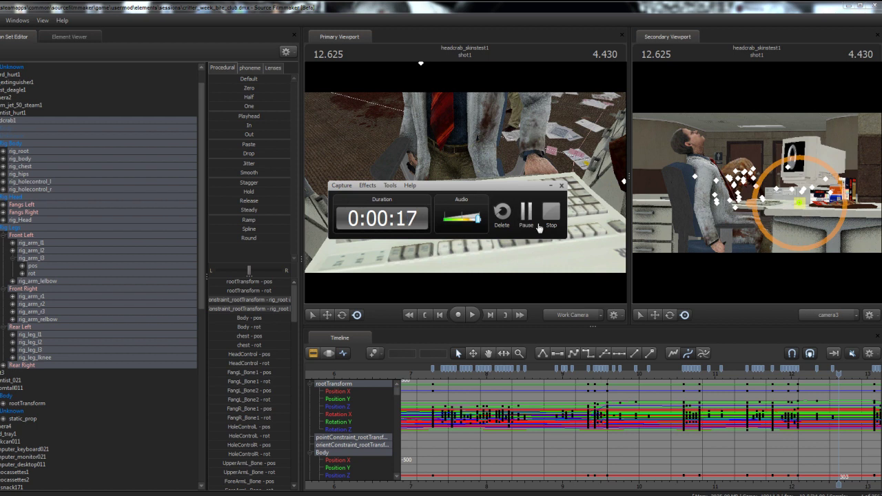
pyautogui.moveTo(482, 187); pyautogui.dragTo(163, 38)
# Move the playhead to headcrab1's final column of keyframes, at 18.333
pyautogui.moveTo(572, 489); pyautogui.dragTo(184, 441, button='middle')
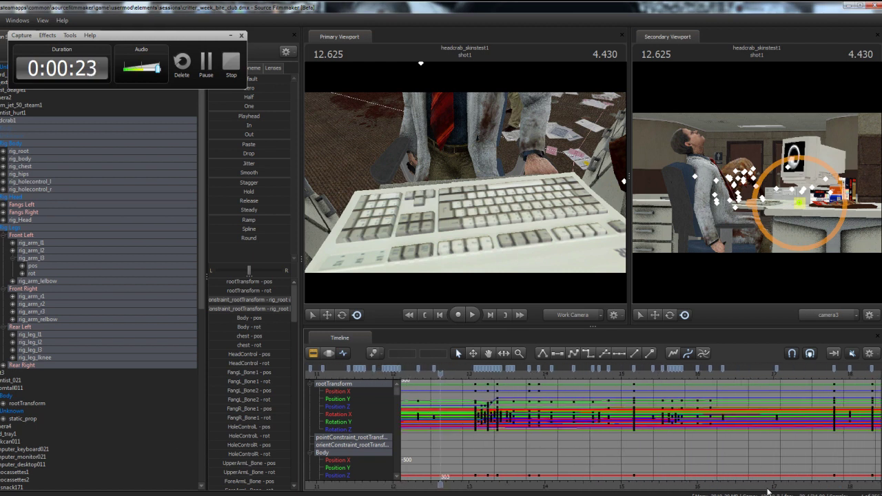
pyautogui.moveTo(768, 492); pyautogui.dragTo(526, 468, button='middle')
pyautogui.scroll(-3, 526, 469)
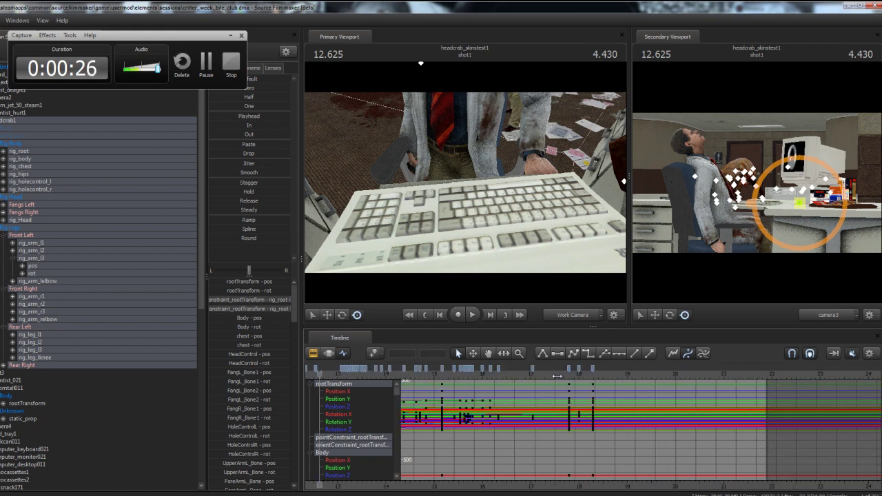
pyautogui.moveTo(556, 376); pyautogui.dragTo(595, 375)
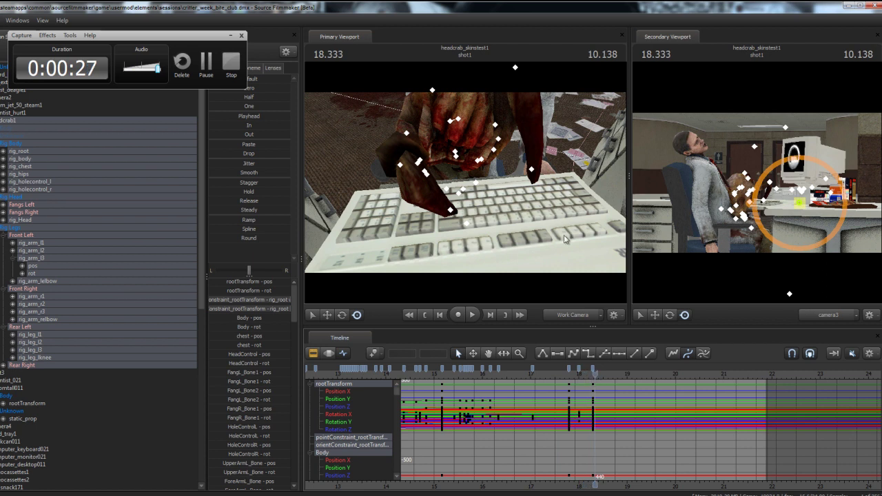
# Move the playhead back to the headcrab1 keyframes at 17.791
pyautogui.keyDown('alt'); pyautogui.moveTo(564, 239); pyautogui.dragTo(606, 190); pyautogui.keyUp('alt')
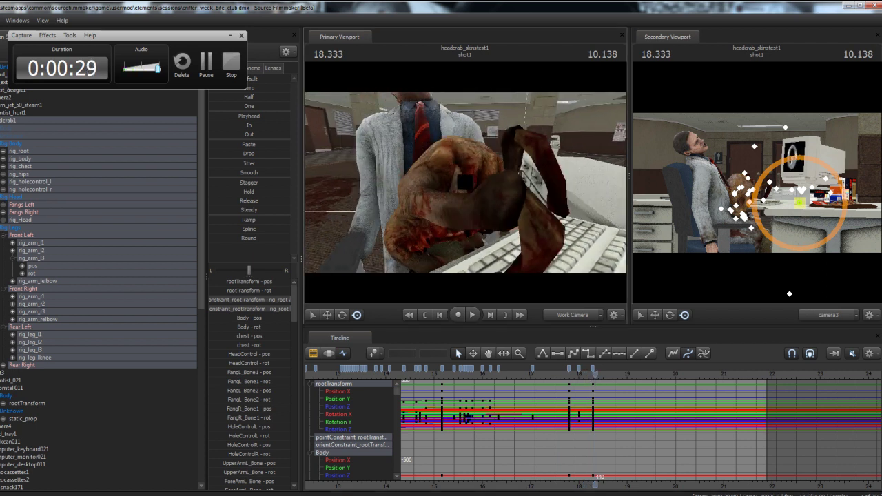
pyautogui.moveTo(465, 181); pyautogui.dragTo(477, 184)
pyautogui.press('w')
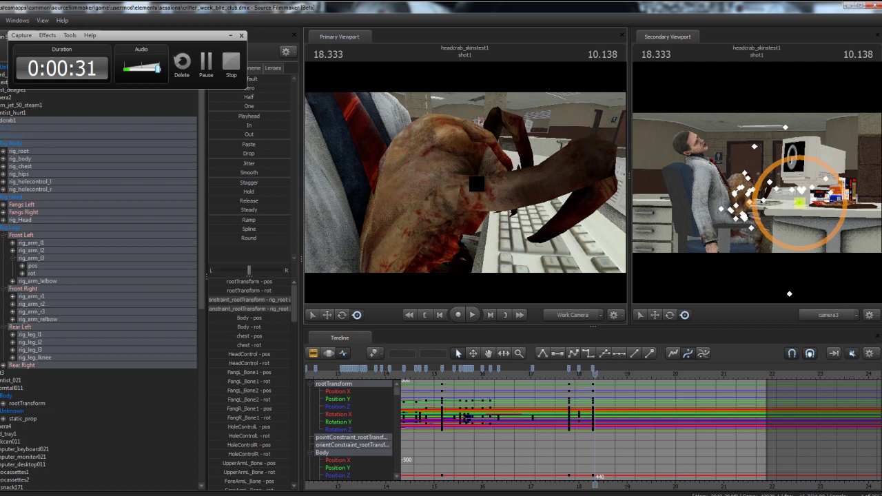
pyautogui.scroll(4, 569, 377)
pyautogui.click(520, 374)
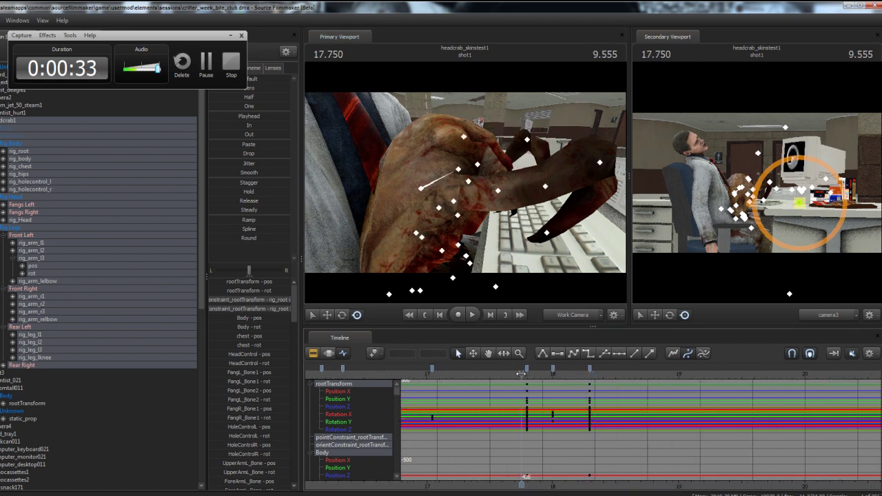
pyautogui.moveTo(521, 374); pyautogui.dragTo(527, 376)
pyautogui.moveTo(452, 214); pyautogui.dragTo(467, 182)
pyautogui.press('s')
pyautogui.press('a')
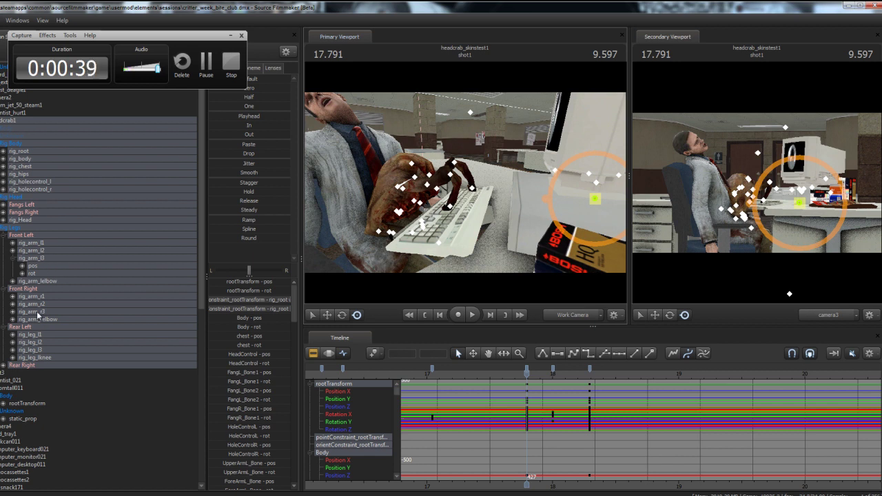
# Select the headcrab's front left arm control rig_arm_l3, then try a small move of it at 17.791 and undo it
pyautogui.click(38, 314)
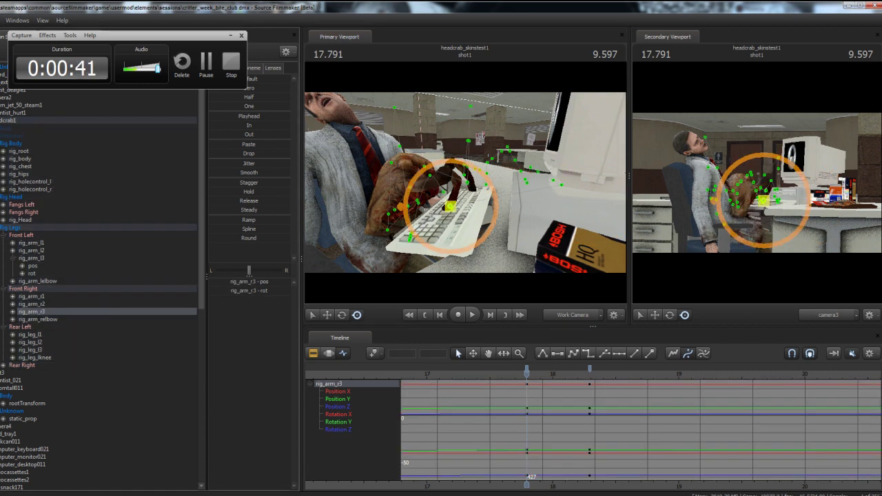
pyautogui.click(30, 350)
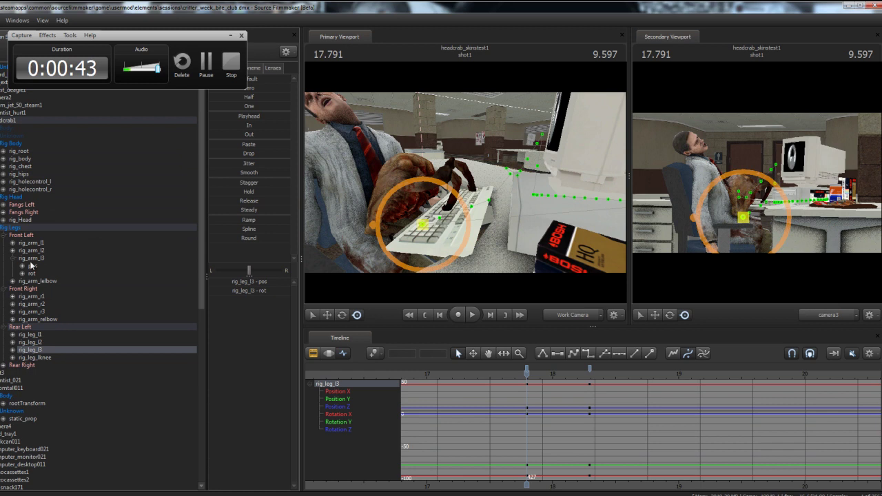
pyautogui.click(31, 258)
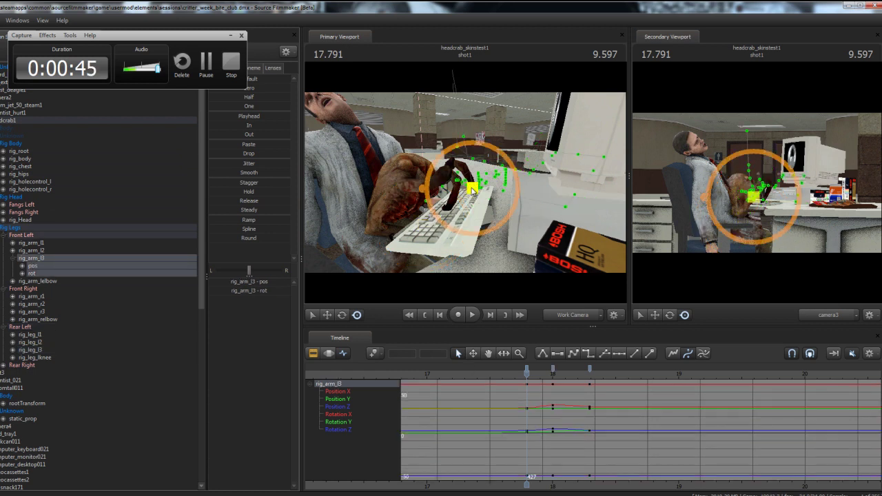
pyautogui.moveTo(473, 188)
pyautogui.mouseDown()
pyautogui.moveTo(472, 197)
pyautogui.moveTo(467, 185)
pyautogui.mouseUp()
pyautogui.hotkey('ctrl', 'z')
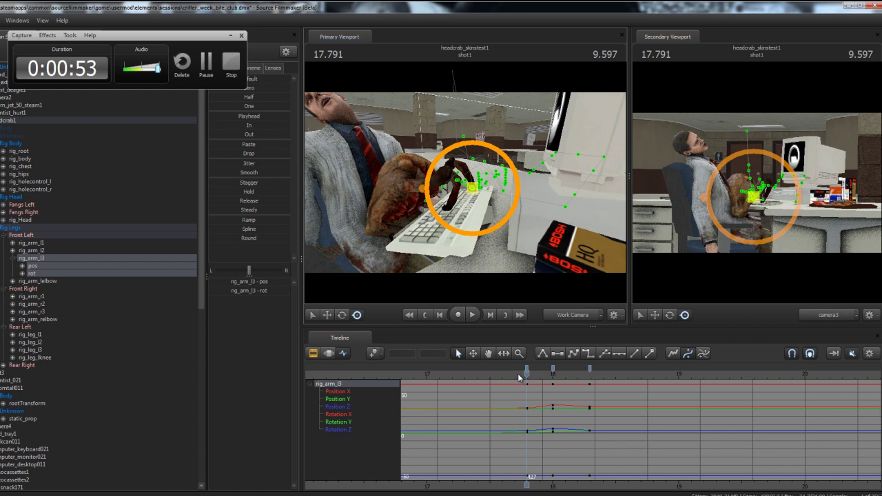
# Reposition rig_arm_l3 at its last keyframe, with the playhead at 18.291
pyautogui.moveTo(518, 373); pyautogui.dragTo(591, 384)
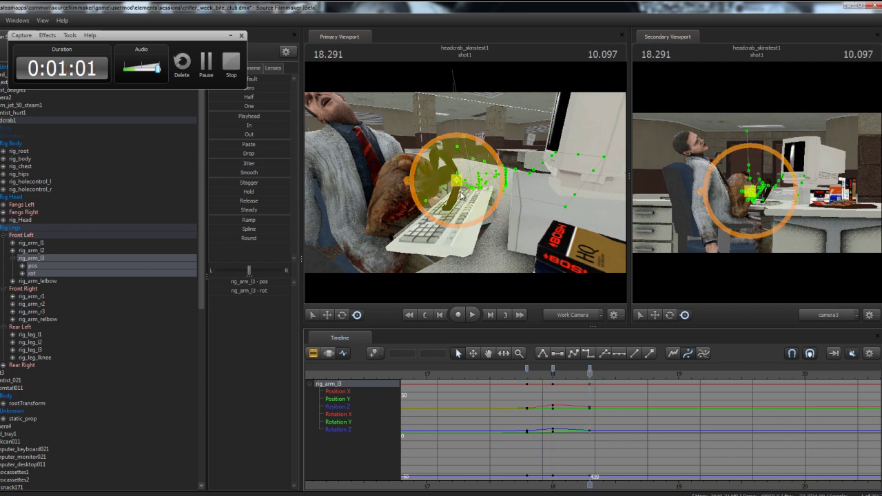
pyautogui.moveTo(461, 199); pyautogui.dragTo(387, 173)
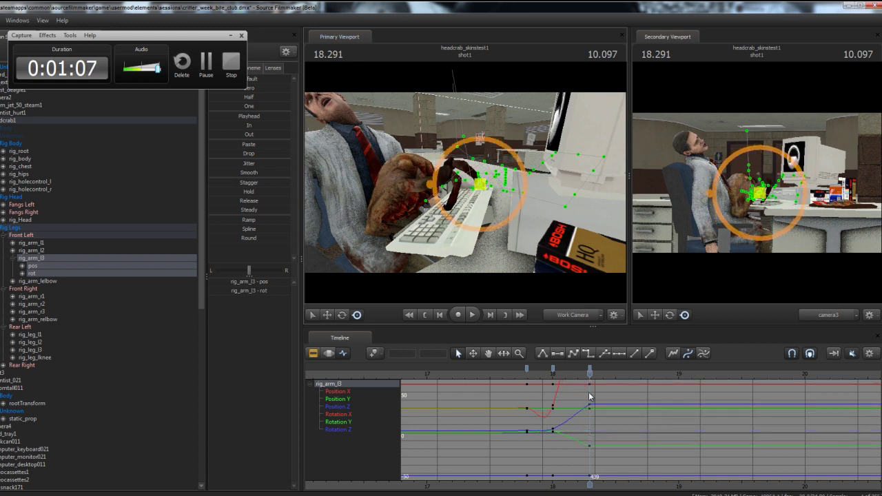
pyautogui.moveTo(581, 374); pyautogui.dragTo(563, 392)
pyautogui.scroll(9, 584, 387)
pyautogui.scroll(-1, 573, 384)
pyautogui.click(671, 377)
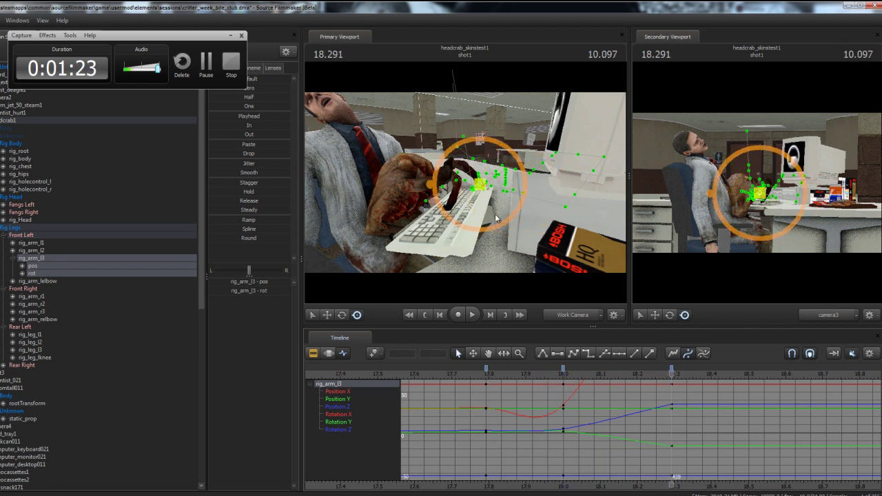
# Try pulling rig_arm_l3 back toward the headcrab's body at 18.291, and scrub to 17.916
pyautogui.moveTo(461, 180); pyautogui.dragTo(421, 170)
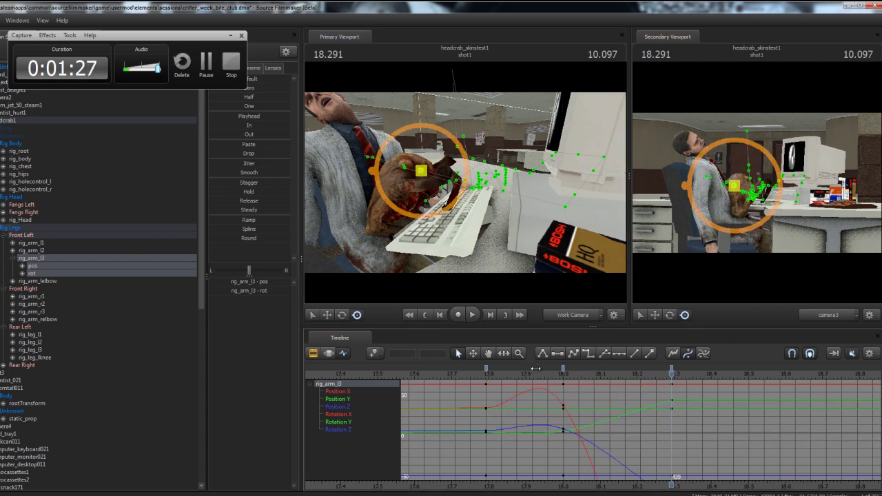
pyautogui.moveTo(545, 378)
pyautogui.mouseDown()
pyautogui.moveTo(531, 378)
pyautogui.moveTo(610, 378)
pyautogui.moveTo(505, 379)
pyautogui.moveTo(670, 379)
pyautogui.moveTo(522, 373)
pyautogui.moveTo(532, 375)
pyautogui.mouseUp()
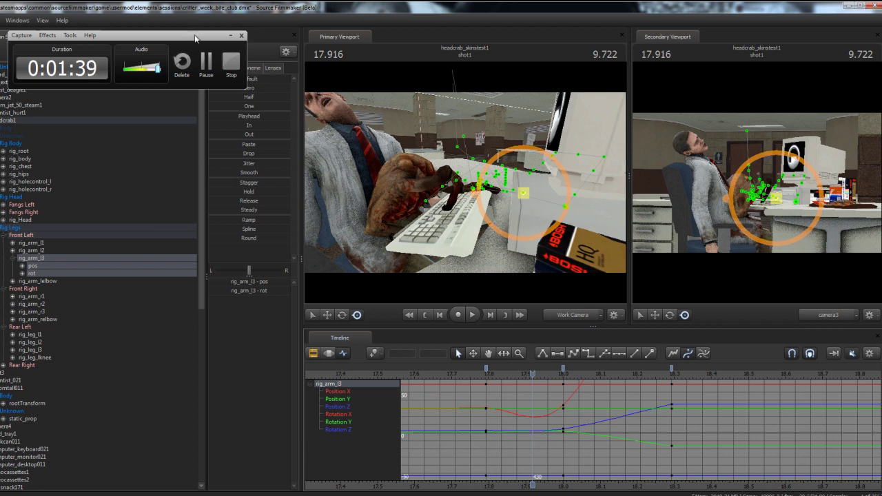
pyautogui.moveTo(195, 34); pyautogui.dragTo(582, 94)
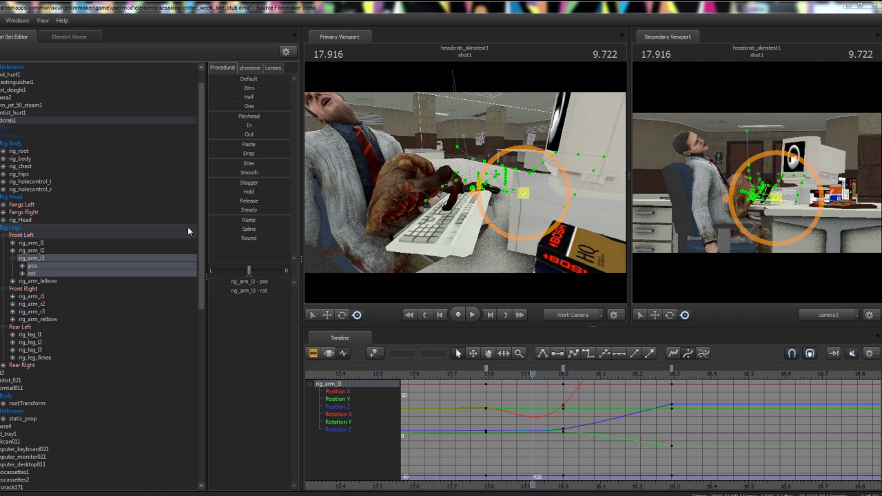
# Select the whole headcrab1 animation set so that all its control curves are loaded
pyautogui.rightClick(13, 121)
pyautogui.click(1, 120)
pyautogui.click(1, 113)
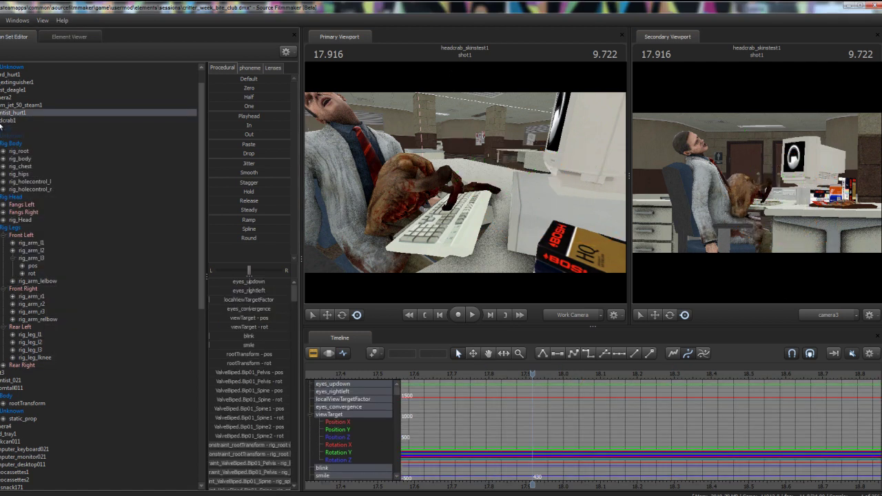
pyautogui.click(1, 122)
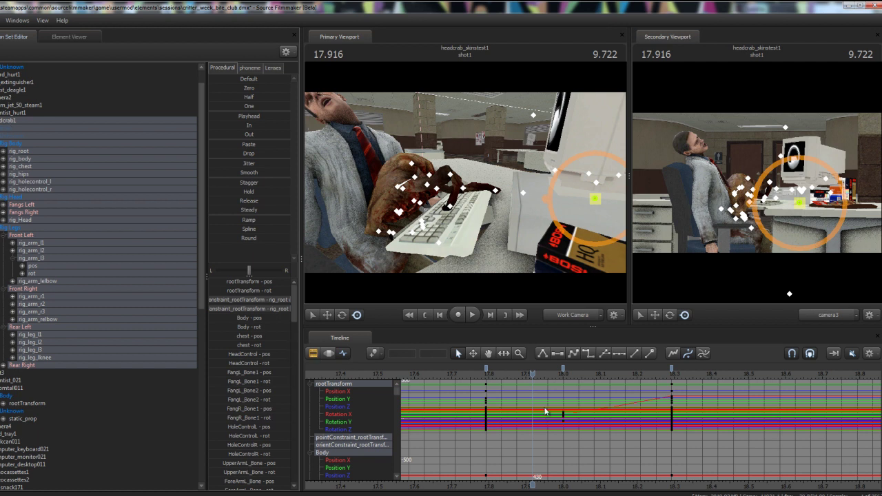
# Examine the extents of shot1 and shot2 in the Clip Editor, and return to the Graph Editor with the playhead at 13.458
pyautogui.press('F2')
pyautogui.scroll(-10, 537, 405)
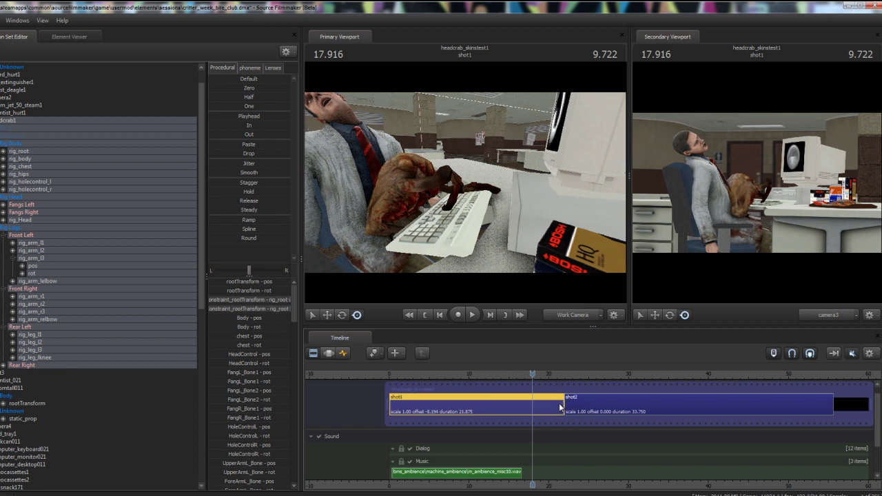
pyautogui.moveTo(558, 403); pyautogui.dragTo(770, 407)
pyautogui.moveTo(541, 377); pyautogui.dragTo(728, 378)
pyautogui.moveTo(753, 406); pyautogui.dragTo(704, 399)
pyautogui.hotkey('ctrl', 'z')
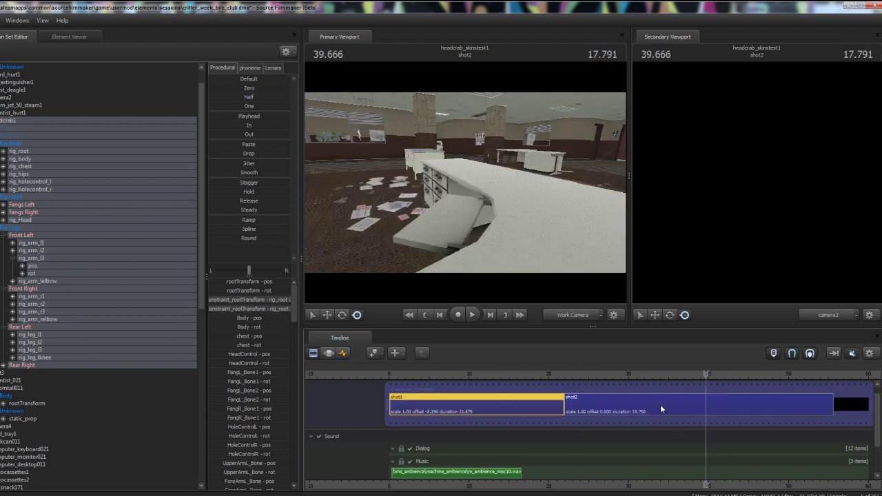
pyautogui.click(497, 384)
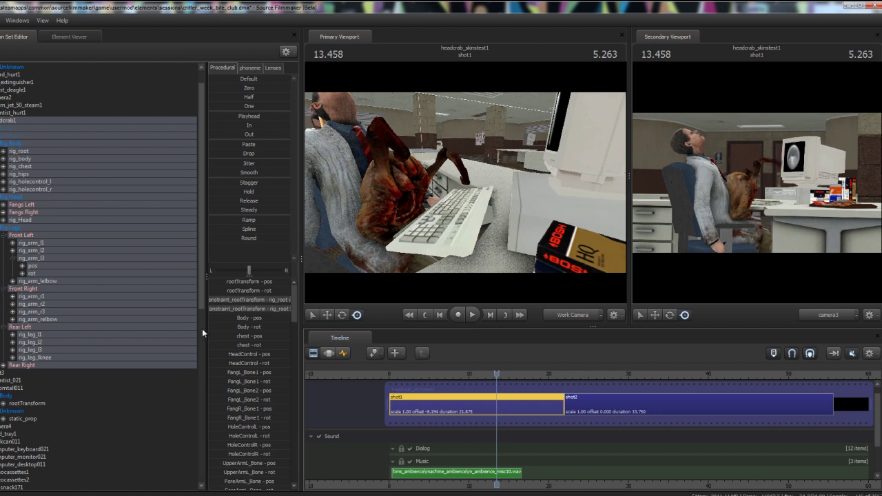
pyautogui.click(343, 353)
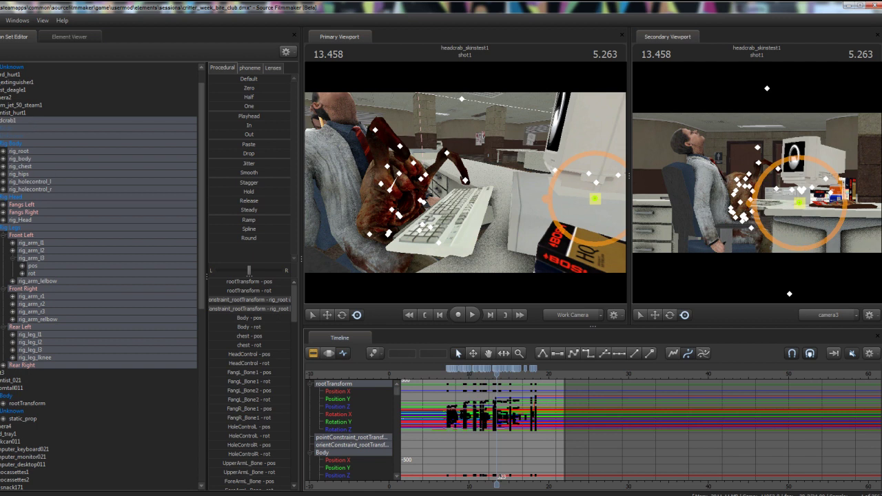
# Show headcrab1's ChannelsClip in the Element Viewer
pyautogui.rightClick(6, 123)
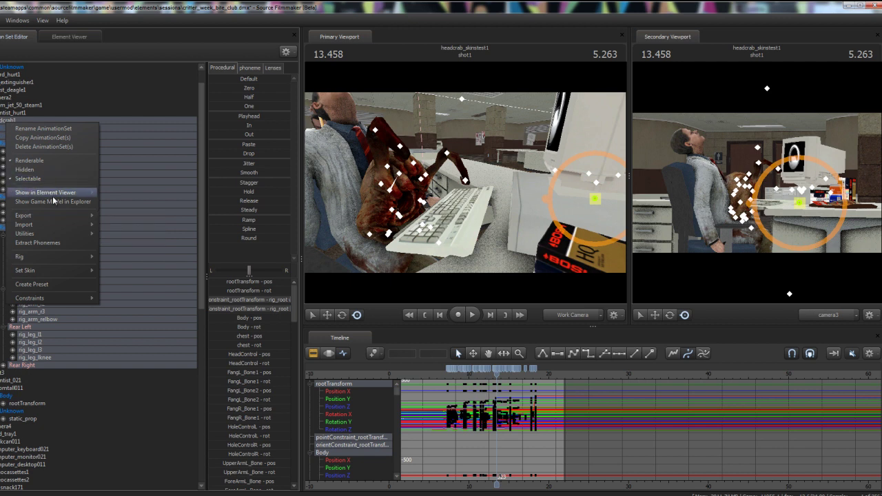
pyautogui.moveTo(51, 193)
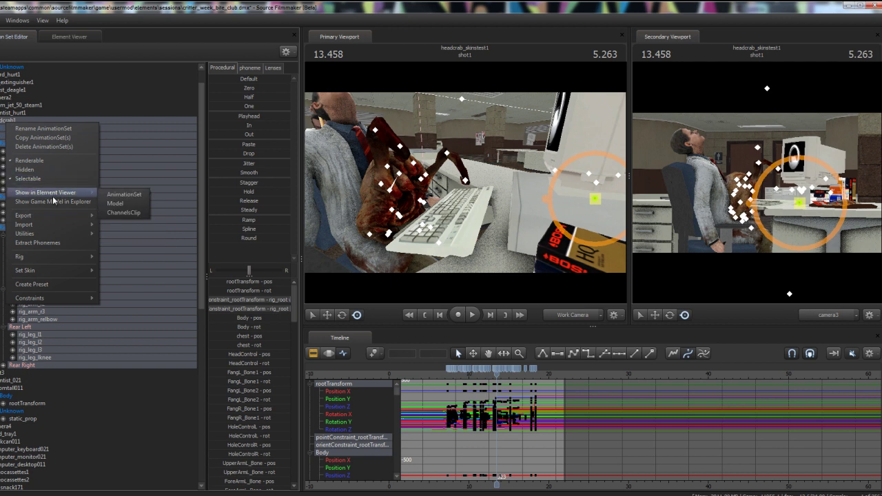
pyautogui.click(126, 215)
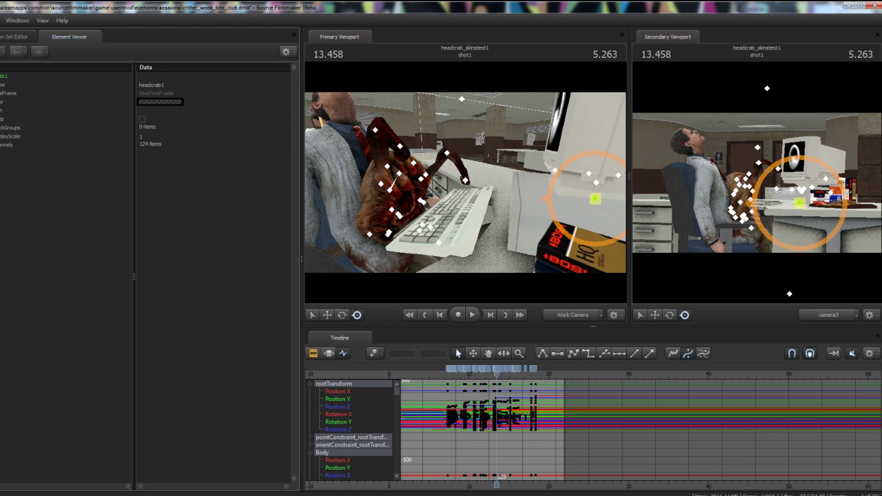
# Expand the time frame of headcrab1's channels clip and set its duration to 60
pyautogui.click(1, 93)
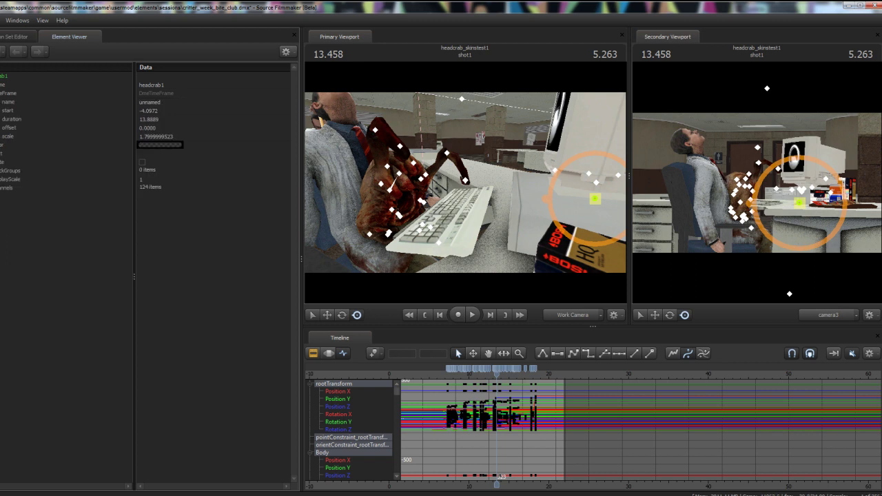
pyautogui.click(158, 120)
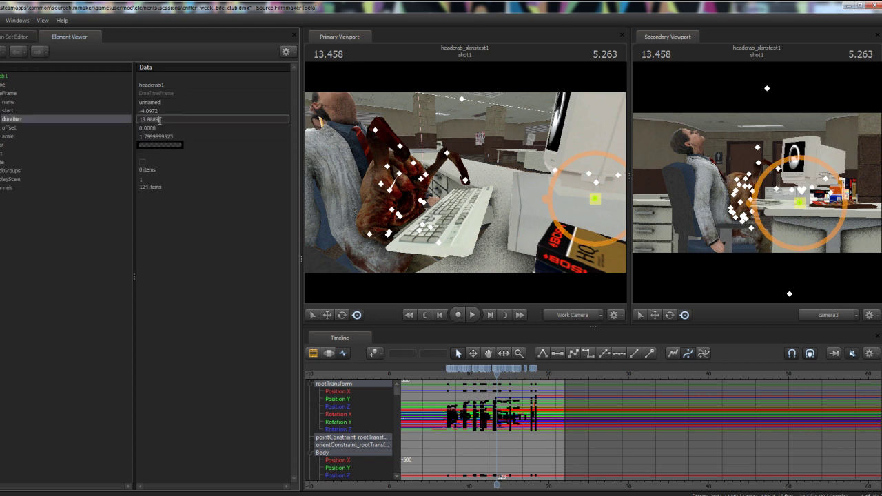
pyautogui.moveTo(133, 116); pyautogui.dragTo(75, 109)
pyautogui.press('BackSpace')
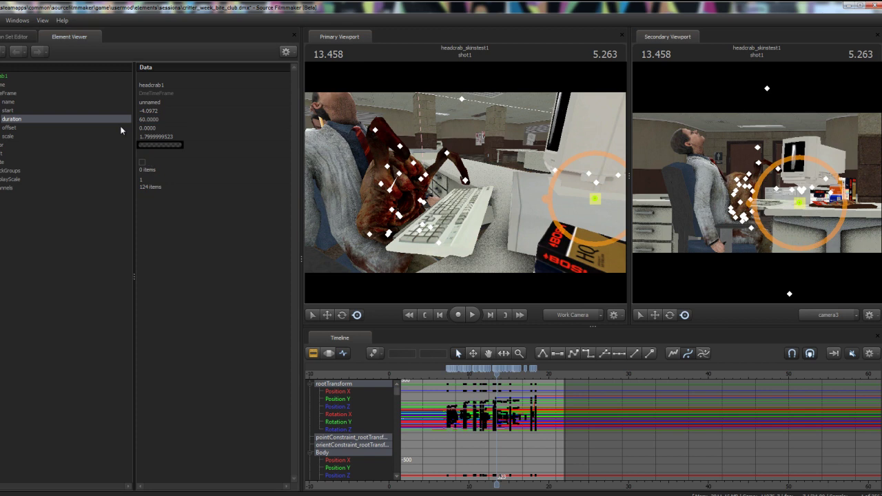
pyautogui.press('Return')
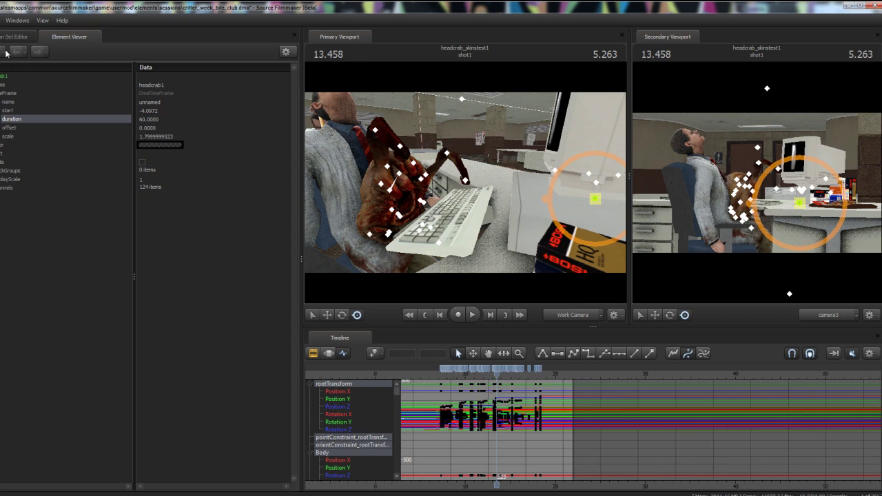
# Return to the Animation Set Editor and select rig_arm_l3, with the playhead at 13.500
pyautogui.click(9, 37)
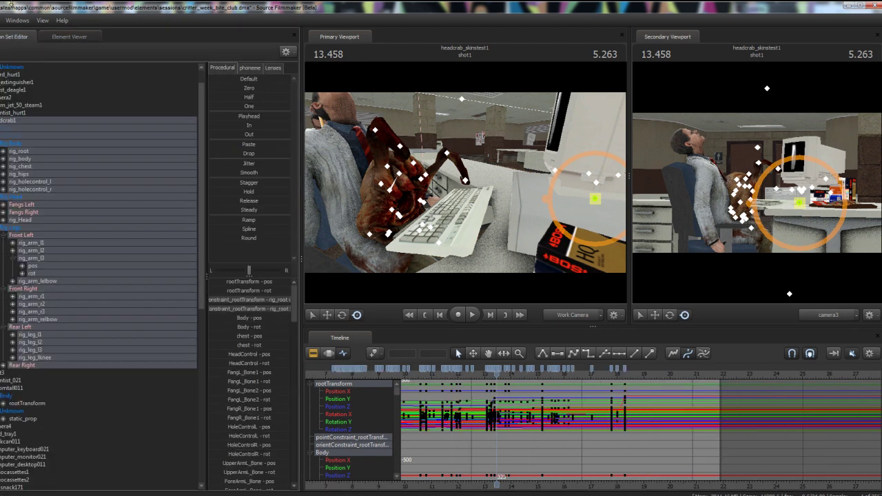
pyautogui.click(37, 259)
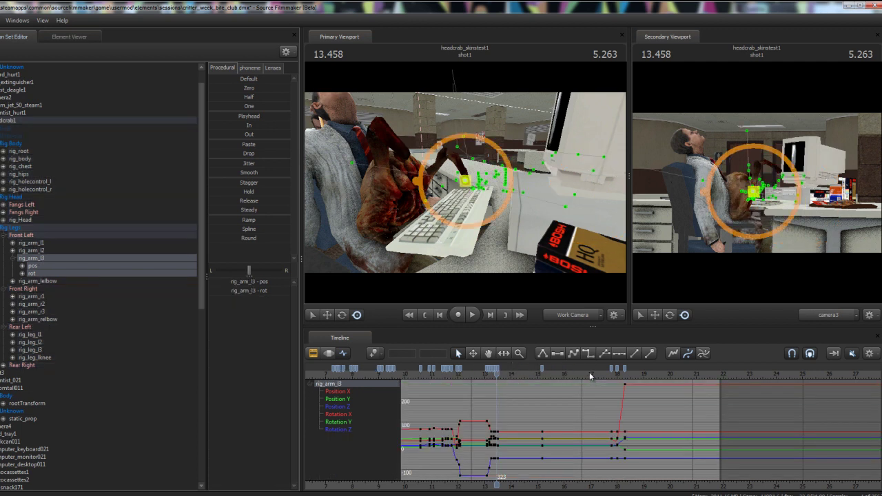
pyautogui.scroll(6, 483, 379)
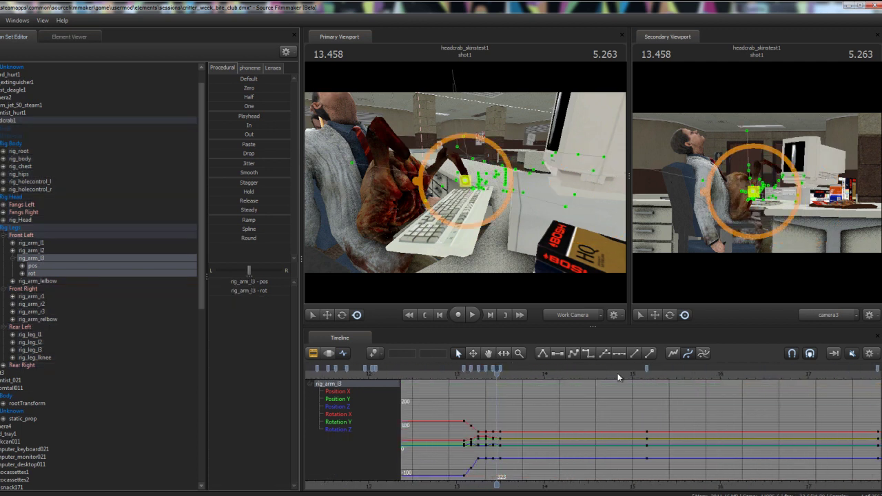
pyautogui.press('Right')
pyautogui.scroll(-7, 689, 378)
pyautogui.scroll(-2, 586, 373)
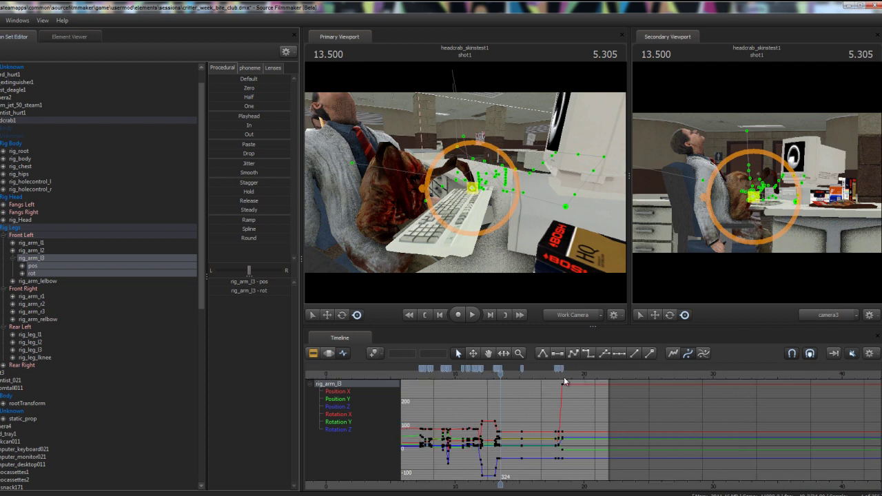
# Delete rig_arm_l3's stray last keyframe at 18.291 and add a new keyframe at the same time
pyautogui.scroll(8, 562, 378)
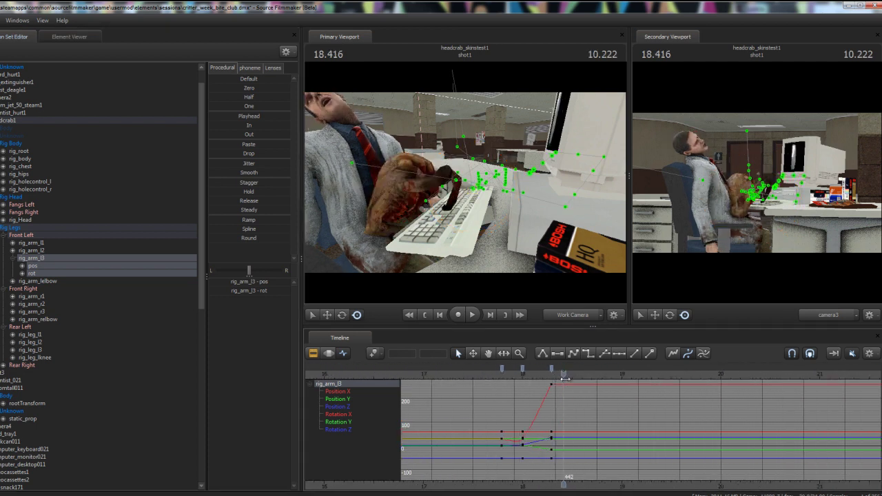
pyautogui.moveTo(563, 377); pyautogui.dragTo(556, 378)
pyautogui.click(551, 369)
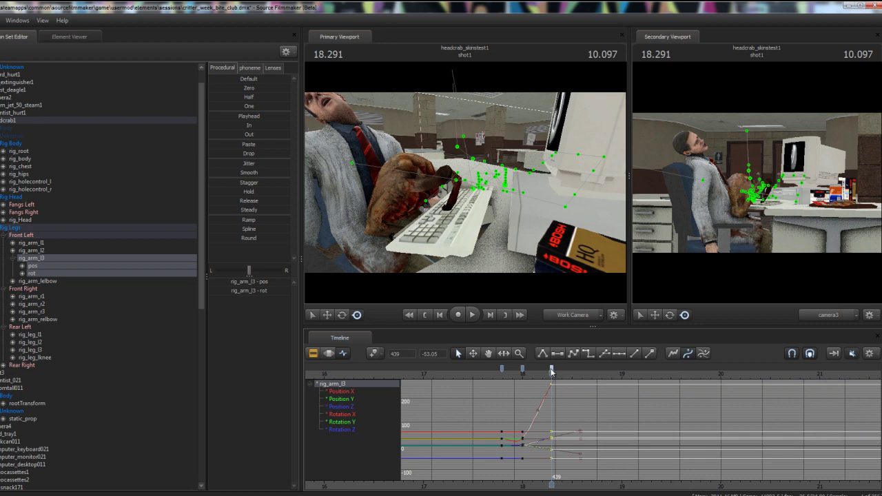
pyautogui.press('Delete')
pyautogui.press('m')
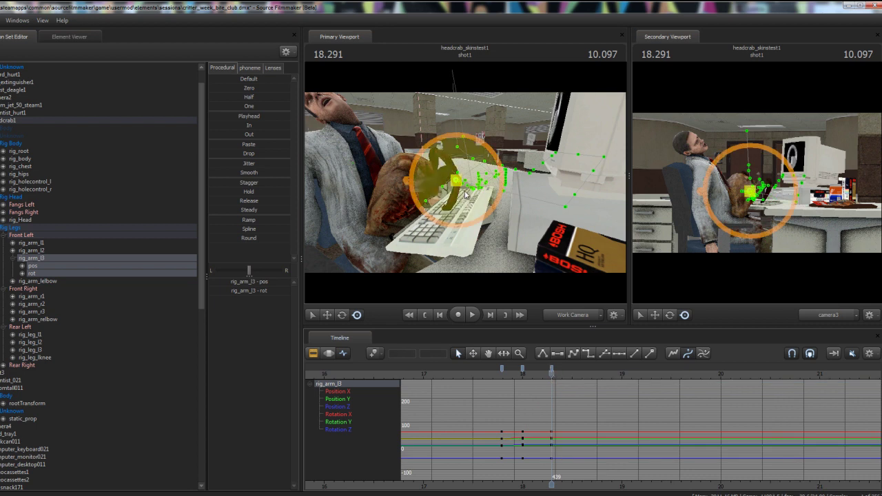
# Reposition rig_arm_l3 beside the keyboard at 18.291 using both viewports, and return the playhead to 17.750
pyautogui.moveTo(456, 181); pyautogui.dragTo(474, 182)
pyautogui.moveTo(756, 193); pyautogui.dragTo(754, 190)
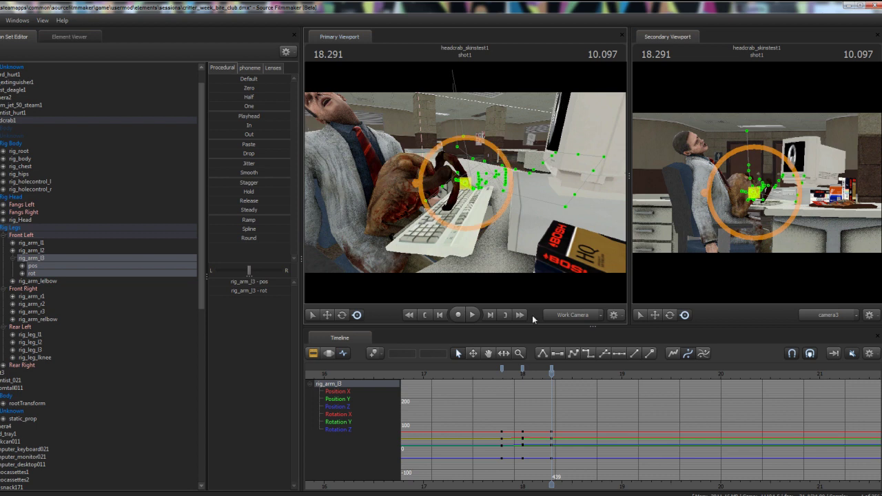
pyautogui.click(496, 372)
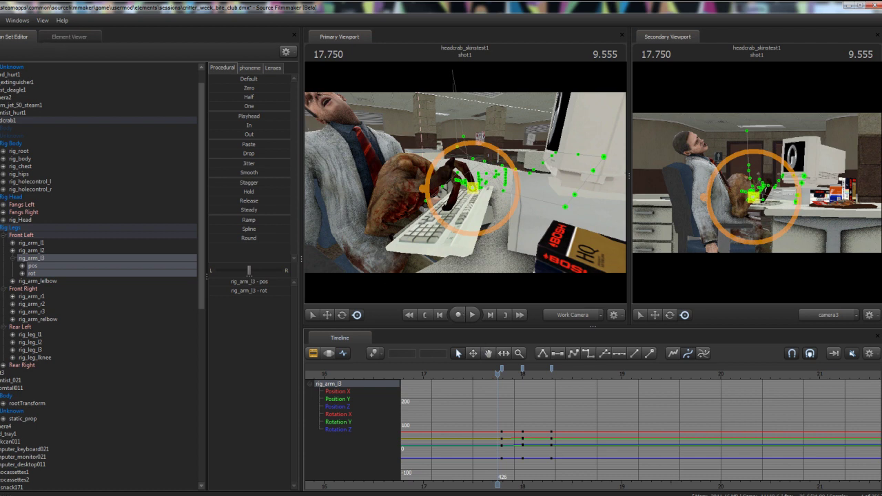
pyautogui.moveTo(501, 111); pyautogui.dragTo(175, 94)
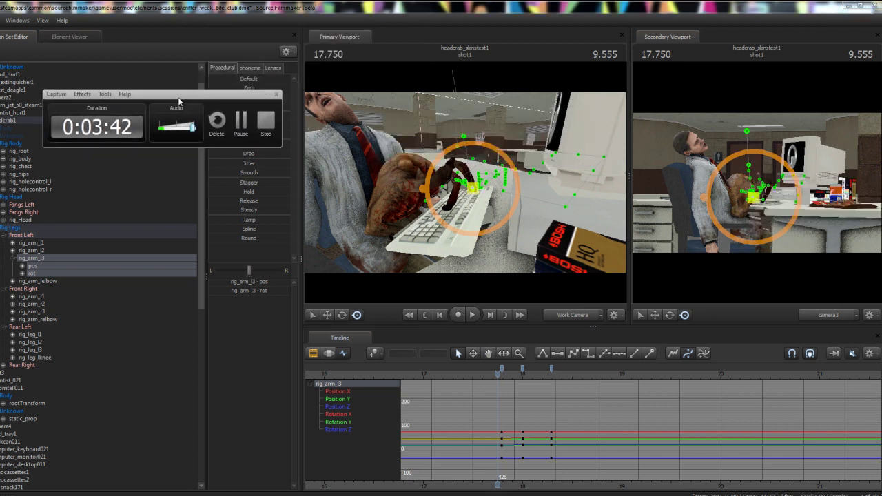